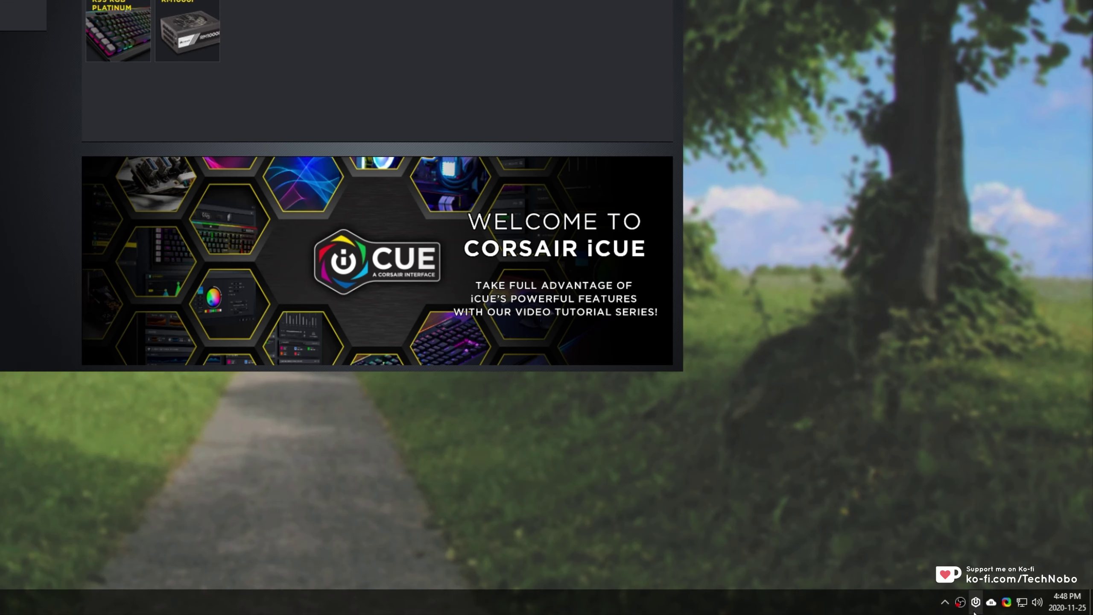
- Show the iCUE Space panel from iCUE's system tray icon and review which devices and system info it can display
right_click(1016, 607)
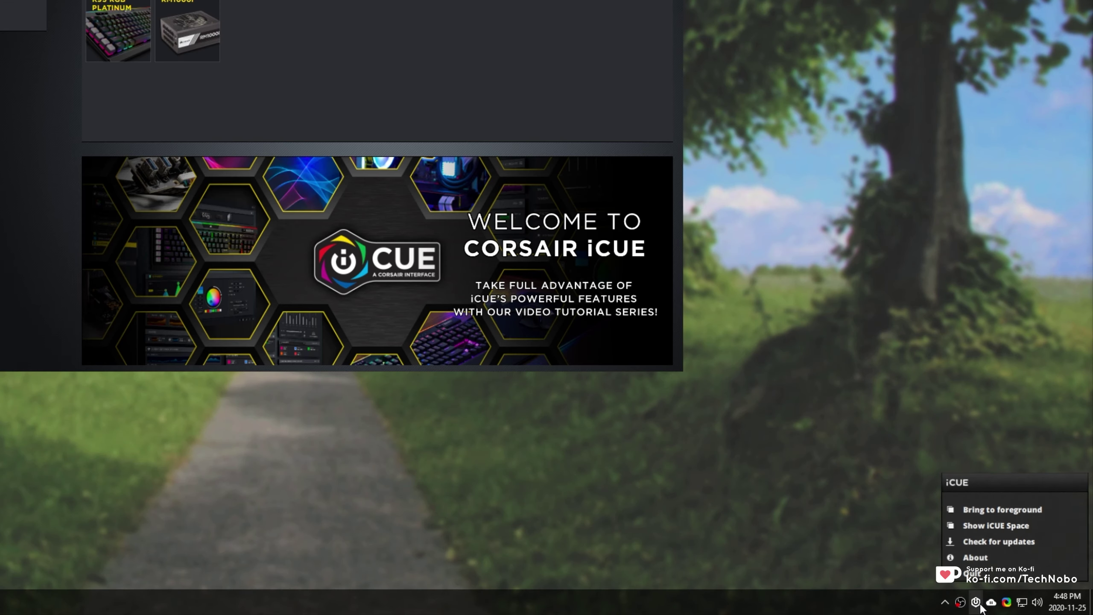
left_click(996, 525)
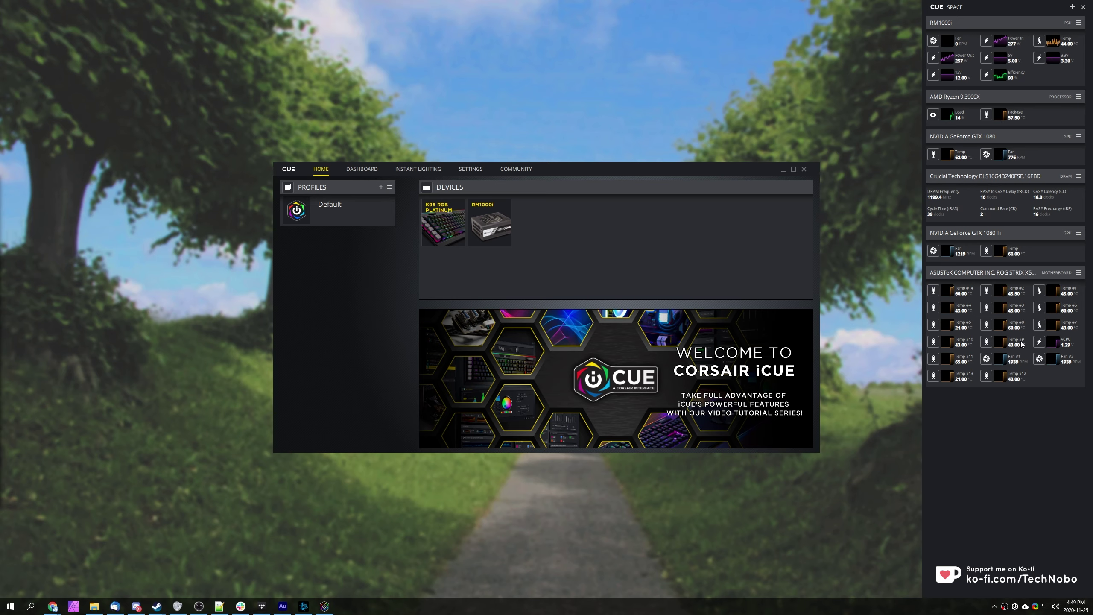
left_click(1071, 7)
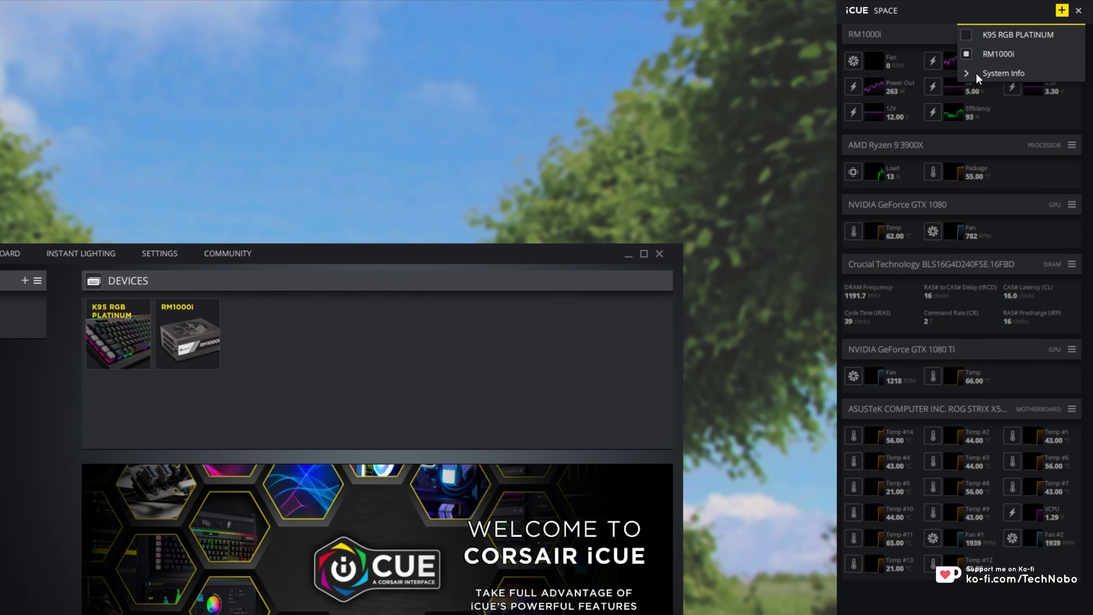
left_click(1011, 47)
left_click(968, 73)
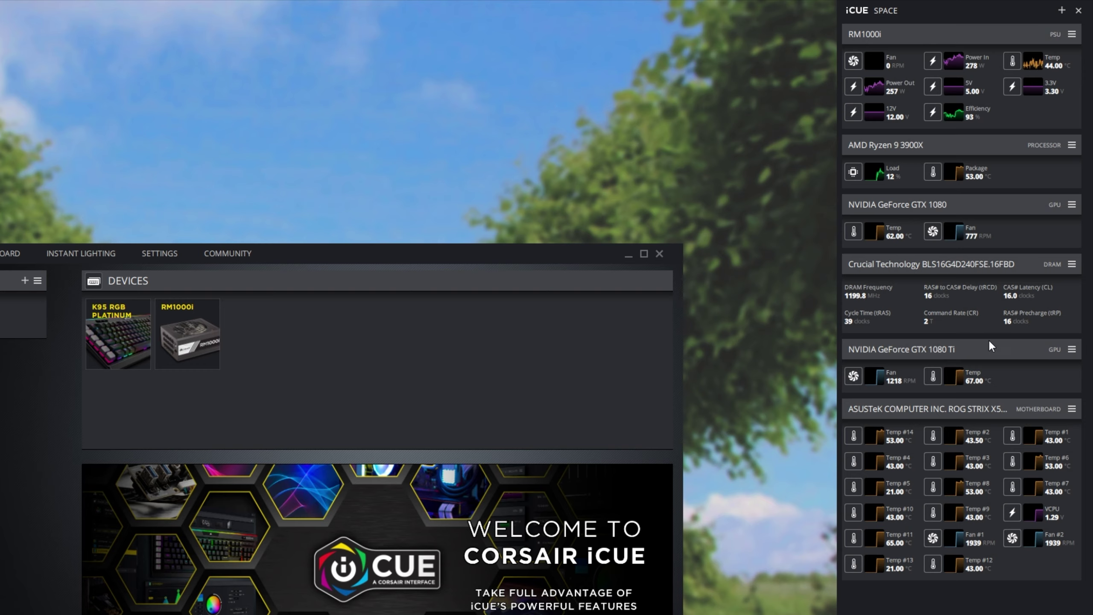
left_click(1072, 409)
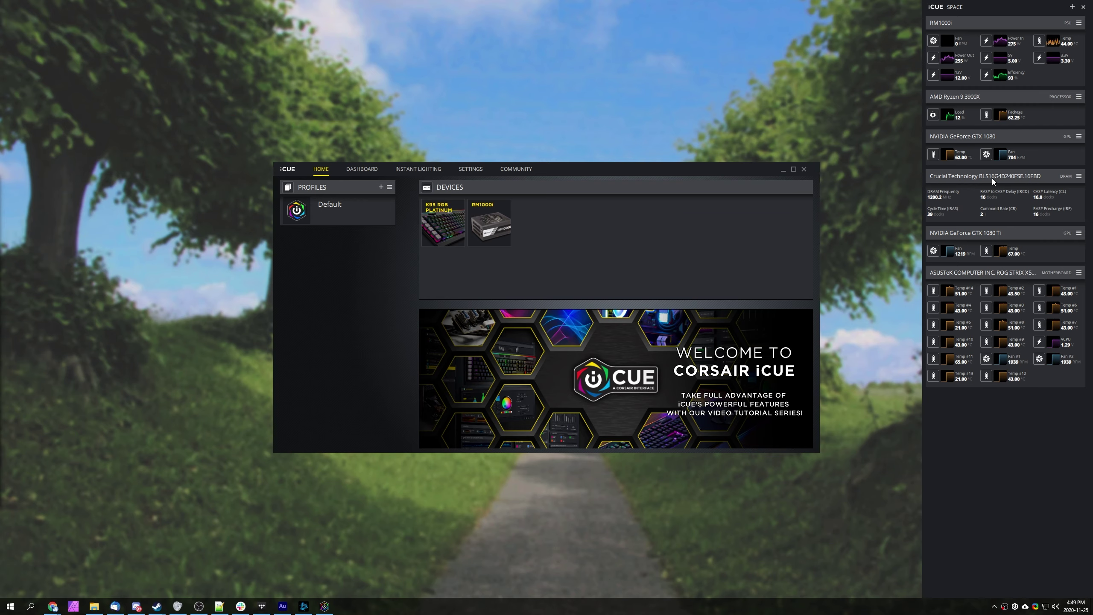
- Test maximizing, snapping and moving the File Explorer window beside the docked iCUE Space panel, and put the window away
key("alt+Tab")
left_click_drag(547, 107, 547, 4)
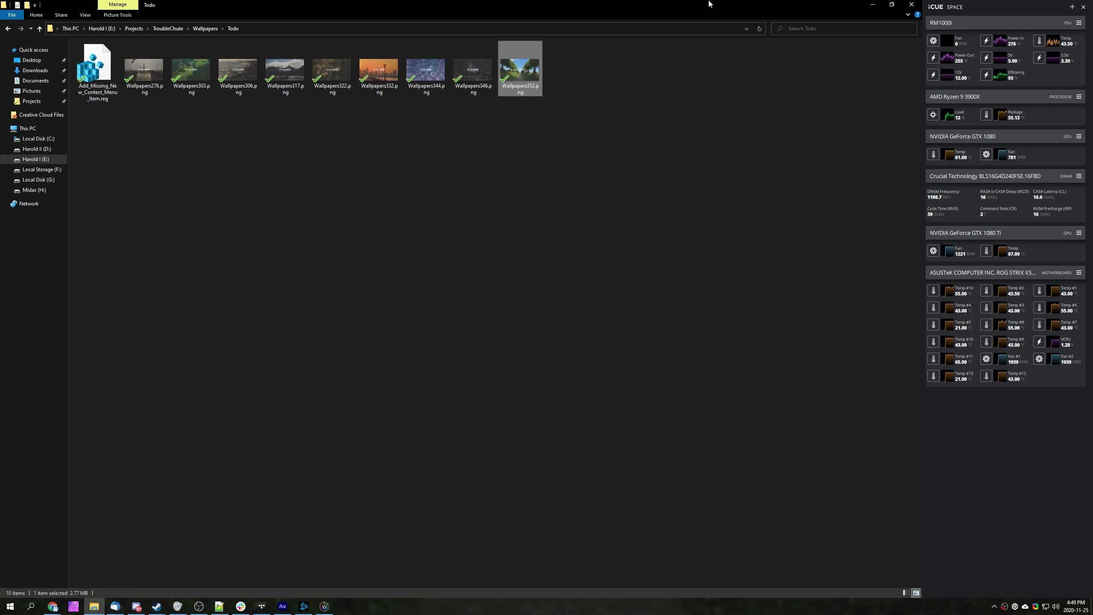
left_click_drag(708, 5, 921, 80)
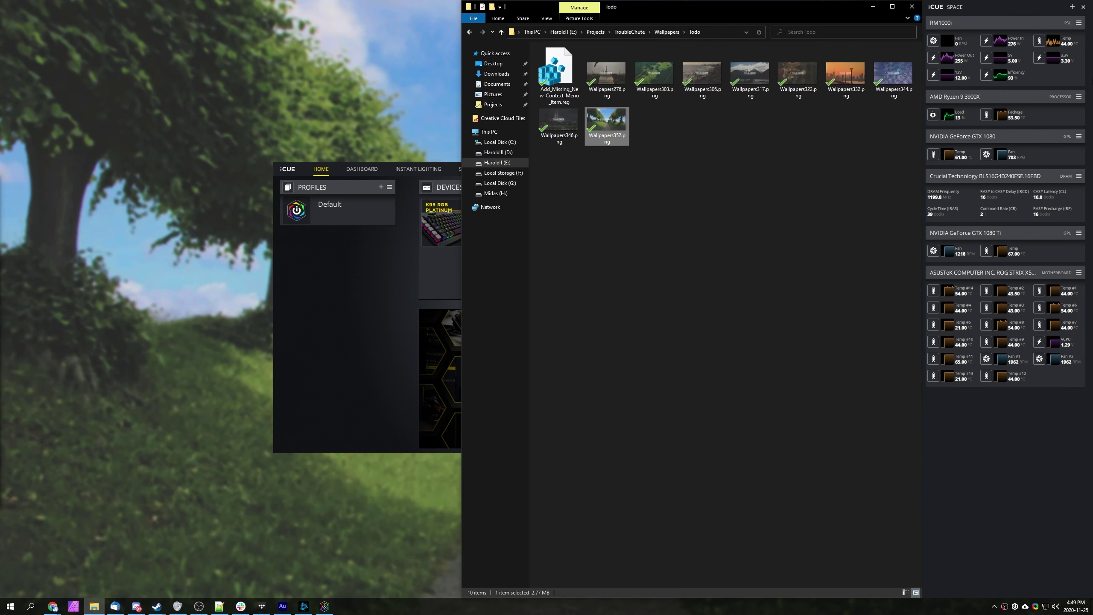
left_click_drag(650, 8, 1, 147)
left_click_drag(297, 9, 1, 147)
left_click_drag(471, 1, 547, 614)
left_click_drag(393, 10, 689, 196)
left_click(710, 192)
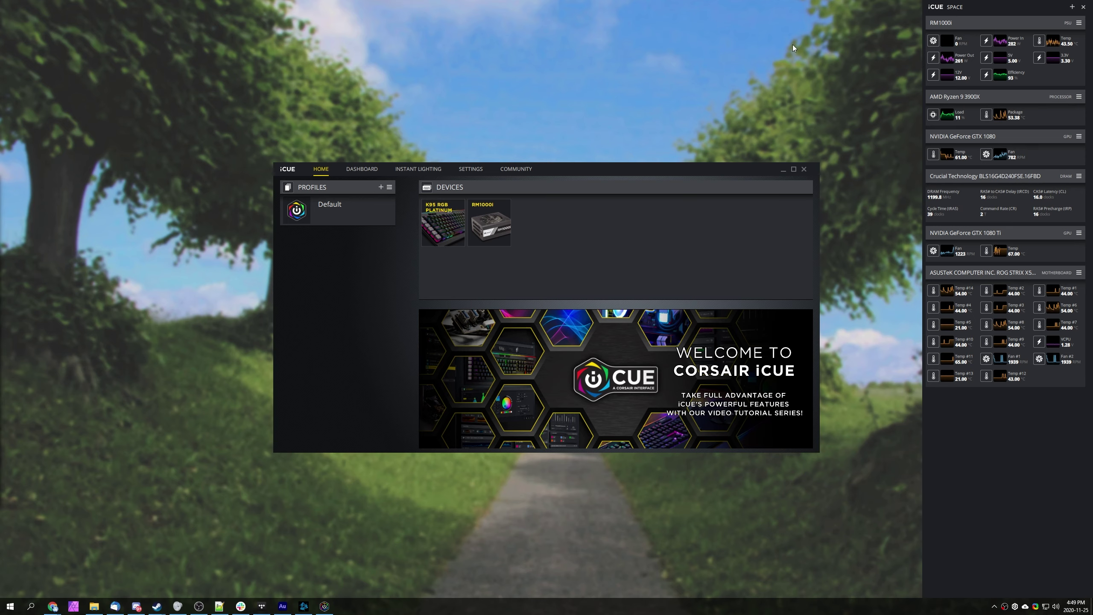
- Move the main iCUE window down and back to the centre of the desktop
left_click_drag(661, 172, 660, 219)
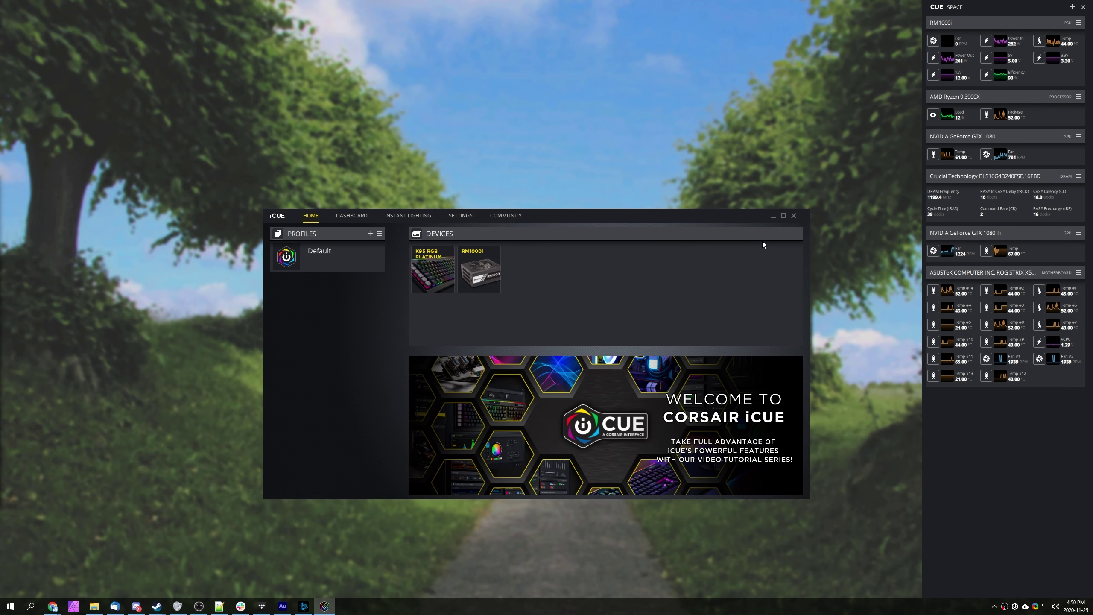
left_click(997, 12)
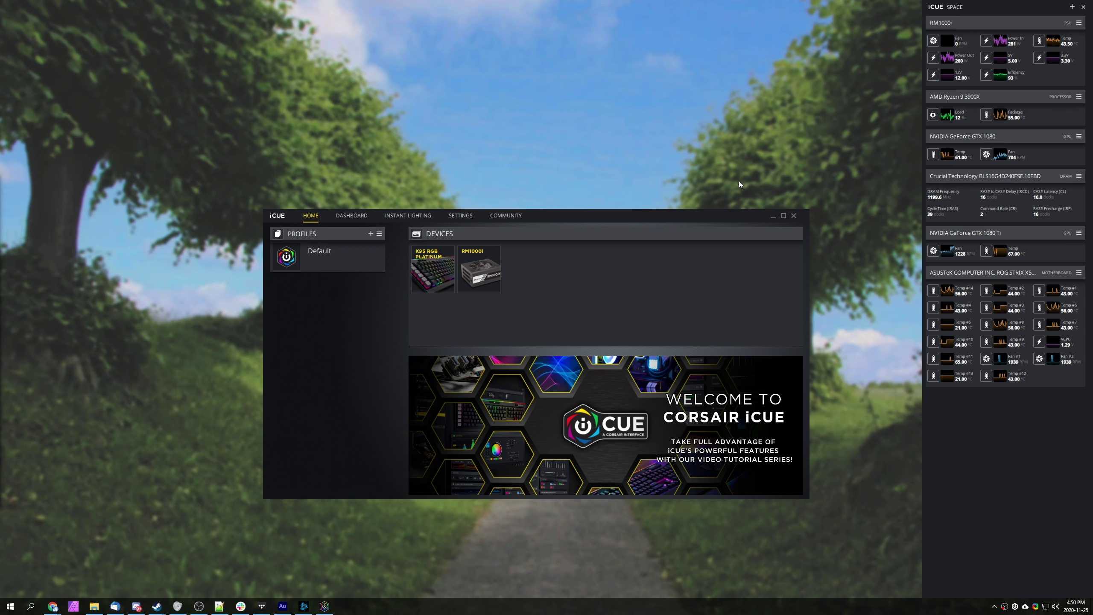
left_click_drag(701, 222, 711, 175)
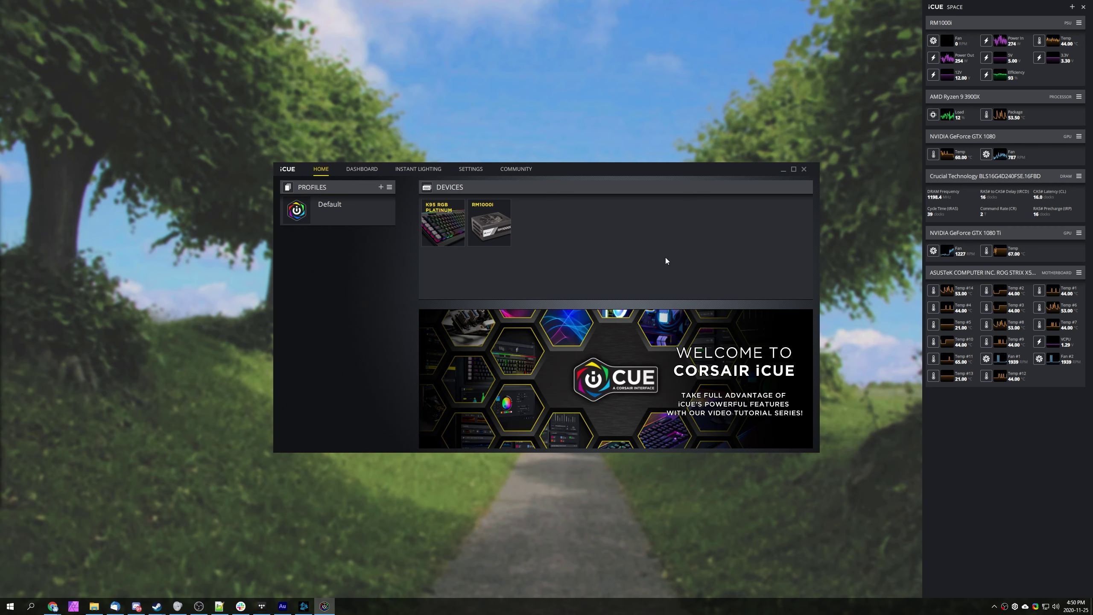
- Undock iCUE Space so it floats mid-screen, and bring up the File Explorer window beside it
left_click(967, 458)
key("super+Left")
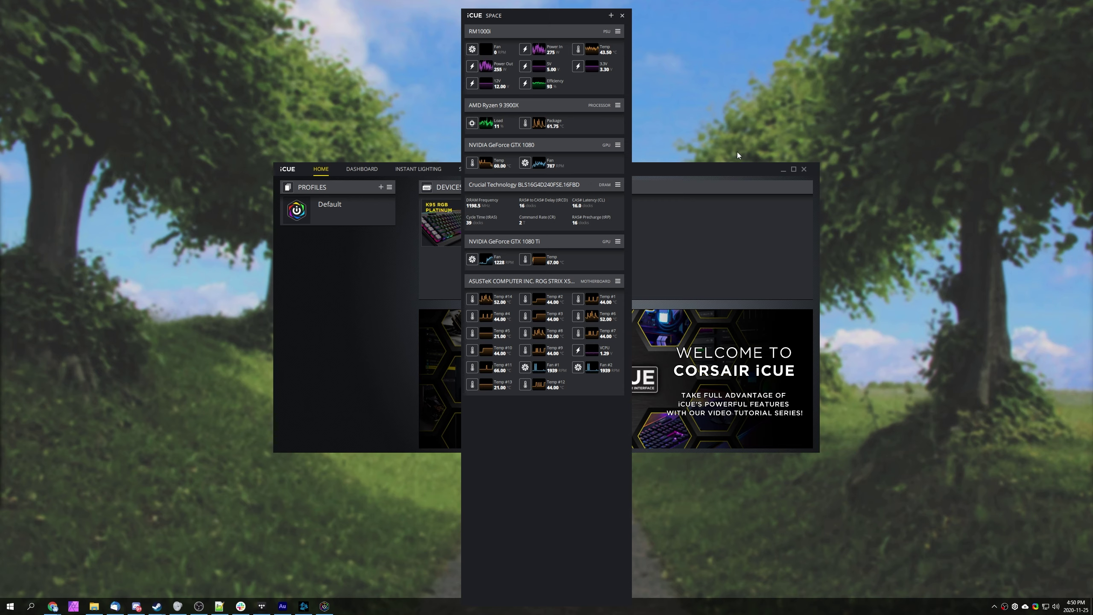
left_click_drag(56, 15, 772, 397)
left_click_drag(760, 84, 981, 409)
left_click(94, 605)
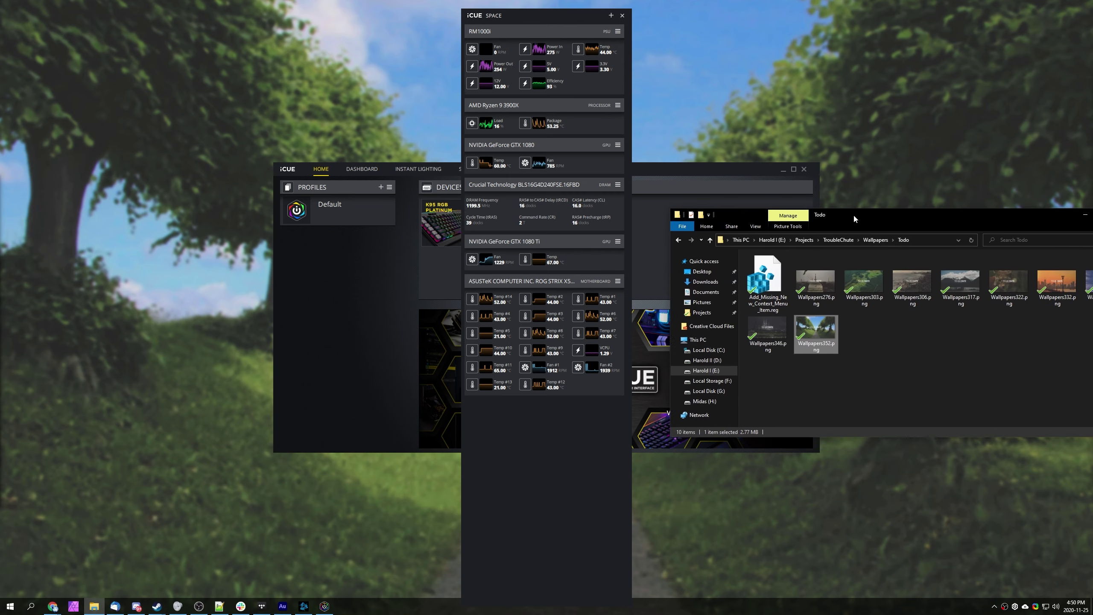
left_click(1049, 324)
left_click(1012, 276)
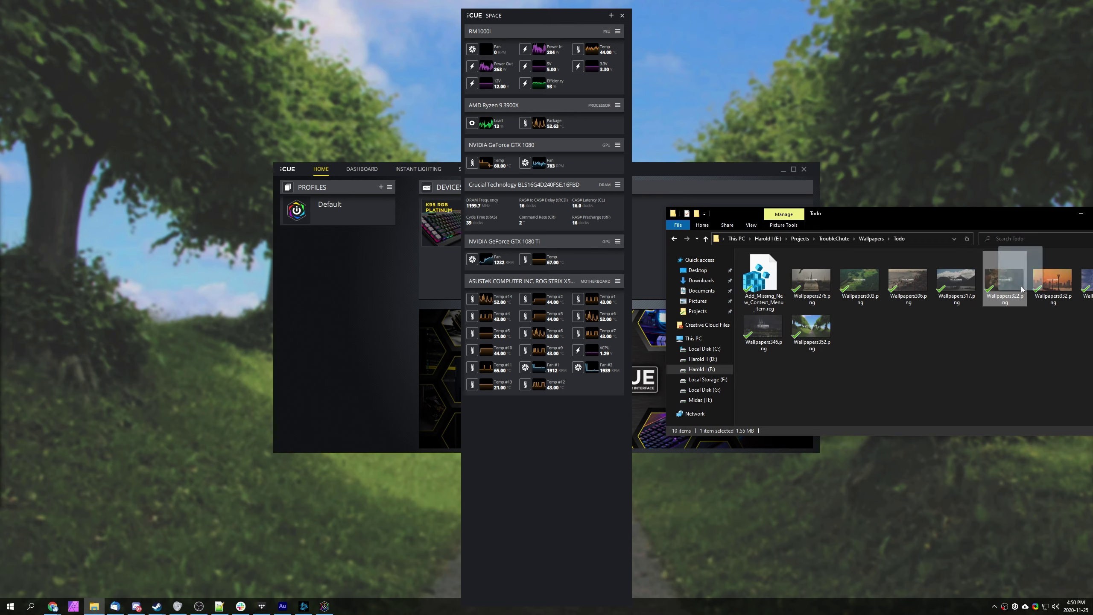
left_click(1045, 278)
left_click(956, 281)
left_click(907, 282)
left_click(946, 321)
left_click_drag(921, 194, 1027, 144)
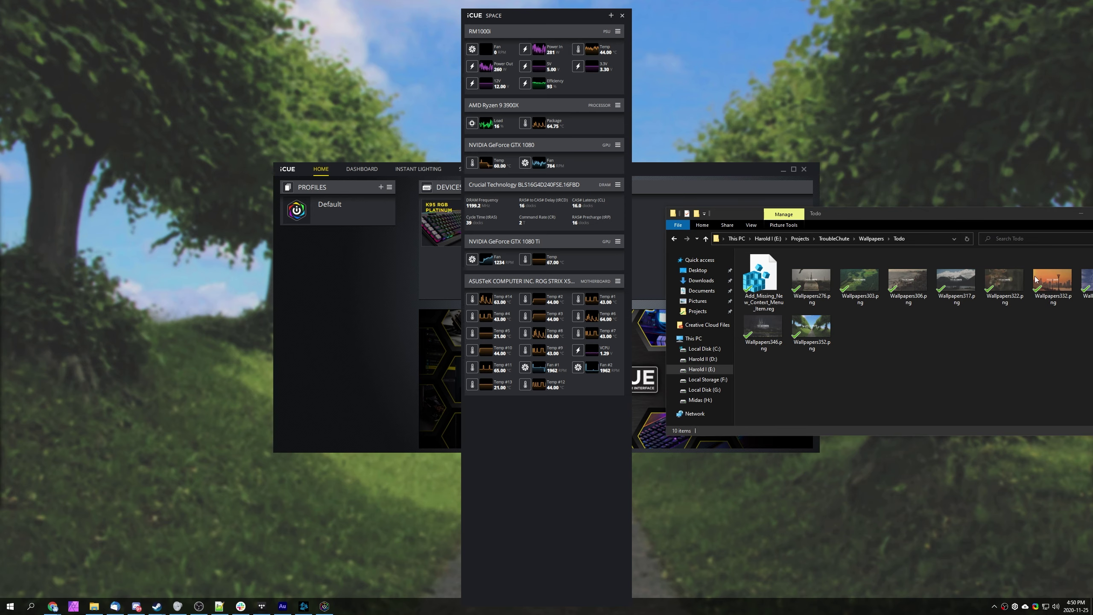
- Test maximizing File Explorer, snapping it to the left half and stretching it across the full screen, and put the window away
left_click_drag(921, 216, 830, 220)
left_click(1003, 221)
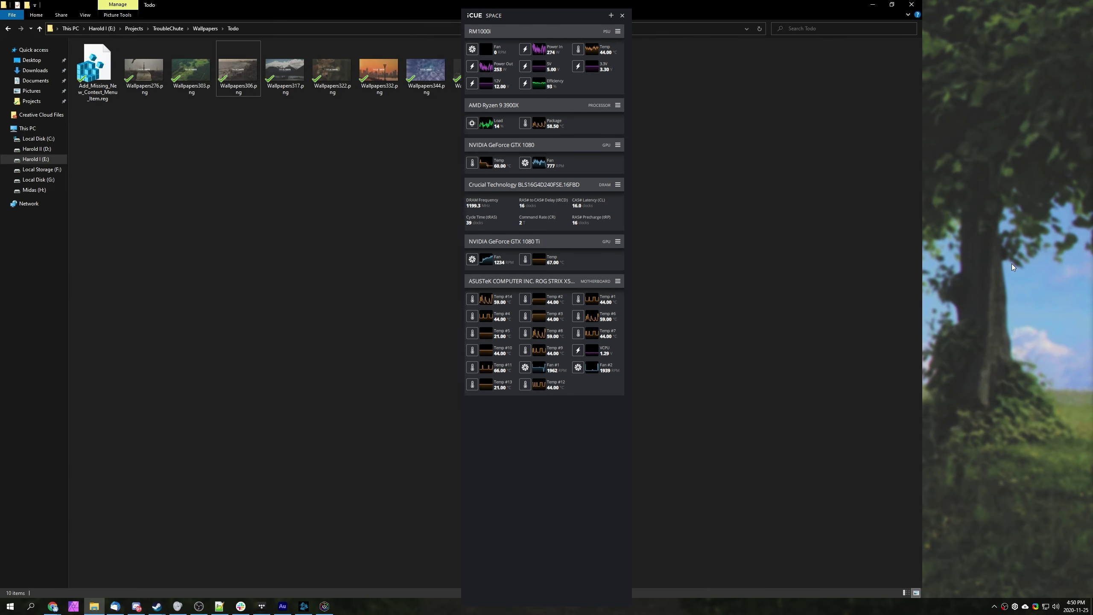
left_click_drag(847, 5, 387, 10)
left_click_drag(443, 220, 438, 594)
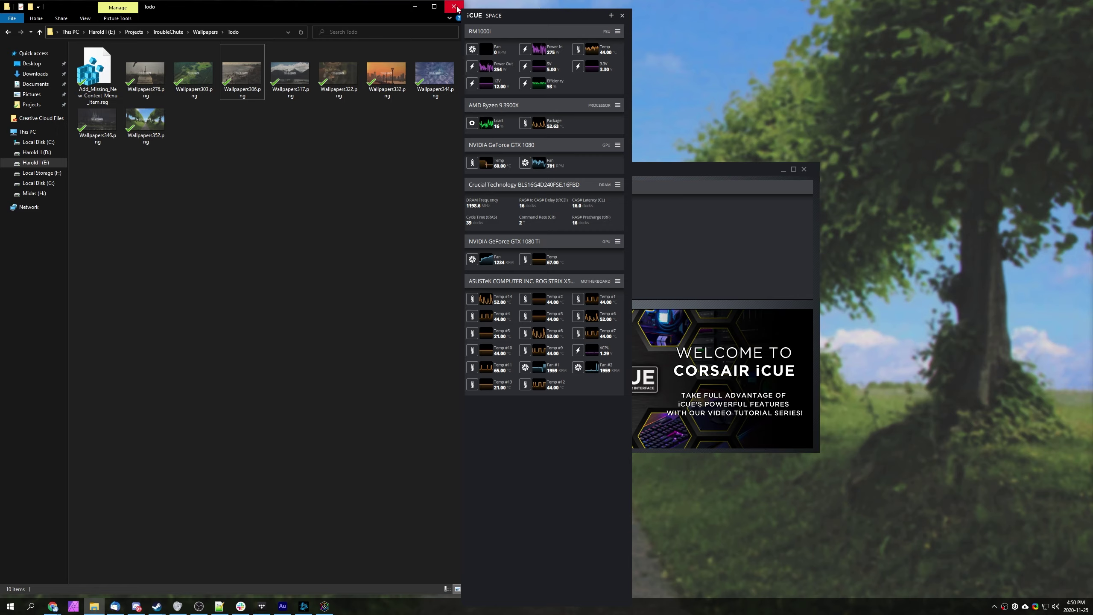
left_click_drag(463, 18, 1092, 40)
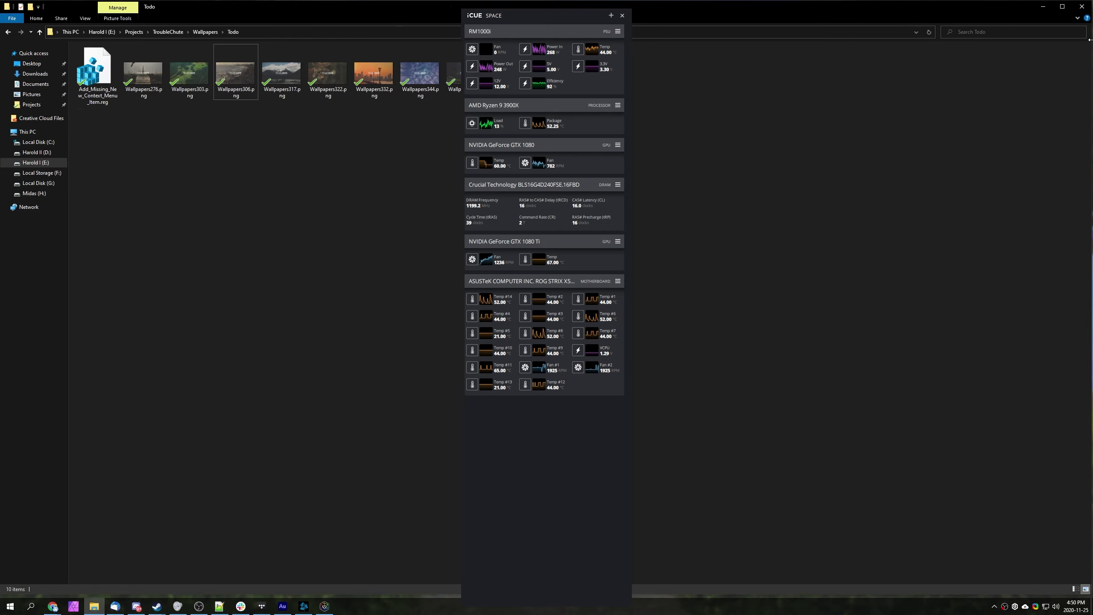
left_click_drag(1030, 354, 988, 317)
left_click_drag(1, 1, 813, 379)
left_click_drag(1012, 385, 689, 204)
left_click(675, 206)
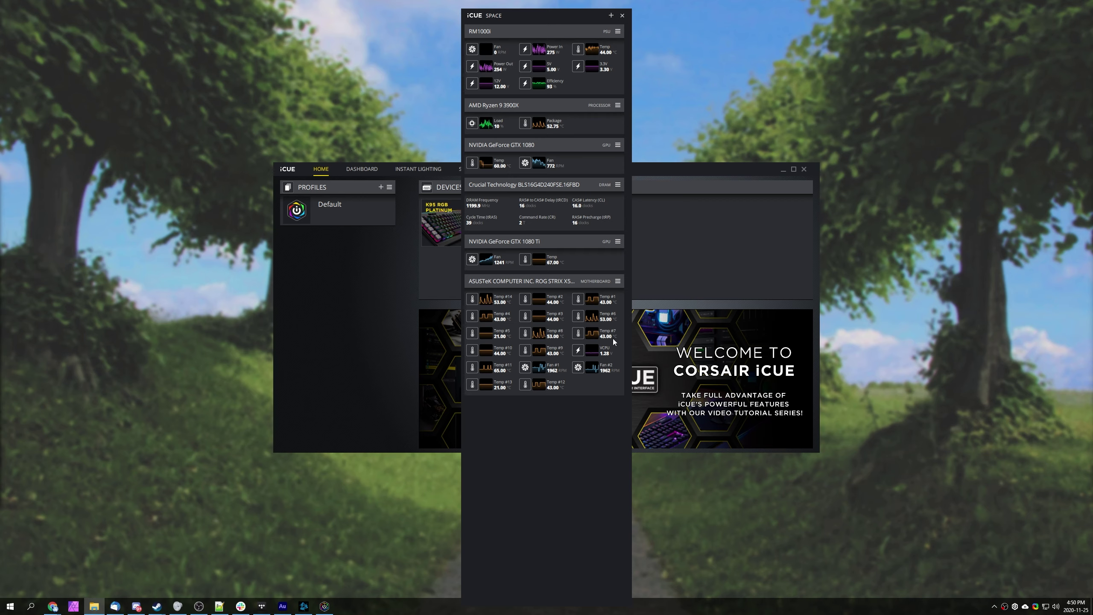
- Close the floating iCUE Space panel, show it again from the system tray, and minimize the main iCUE window
left_click(622, 16)
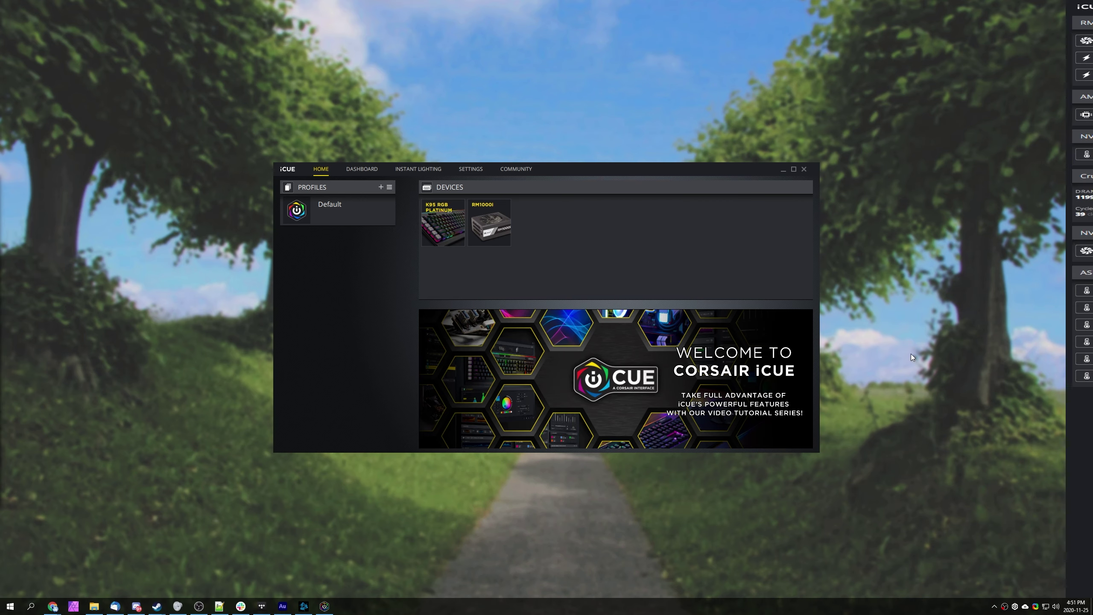
right_click(1016, 606)
left_click(1020, 556)
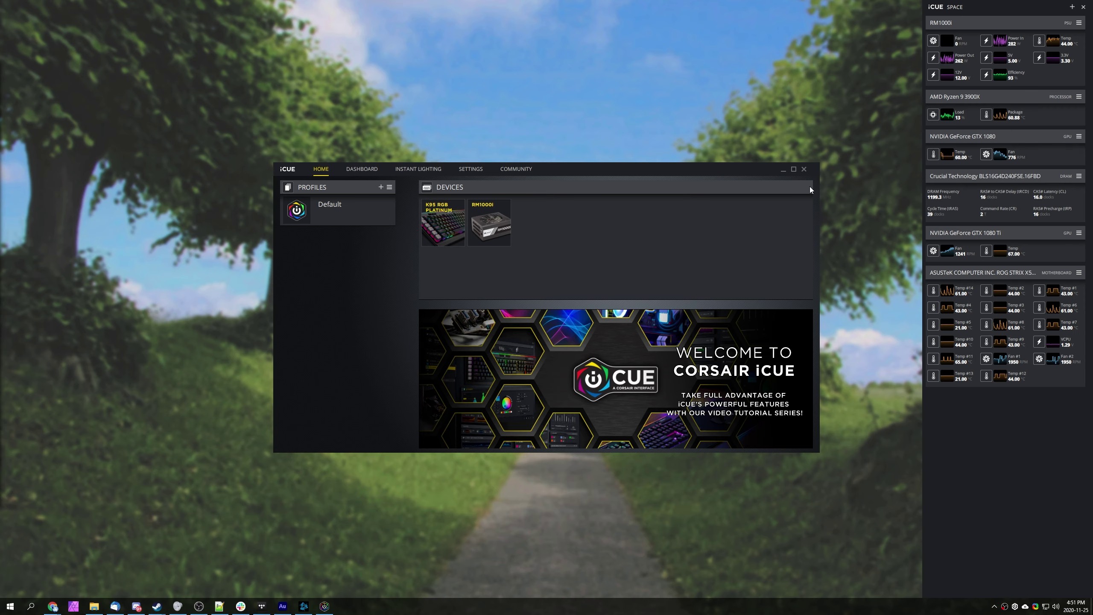
left_click(731, 174)
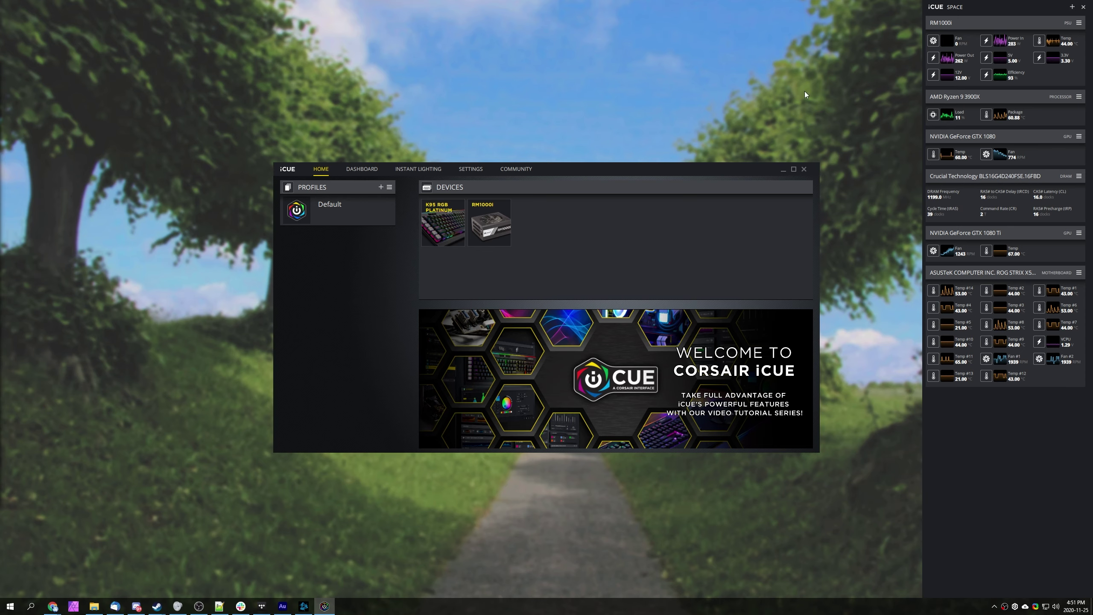
left_click(782, 170)
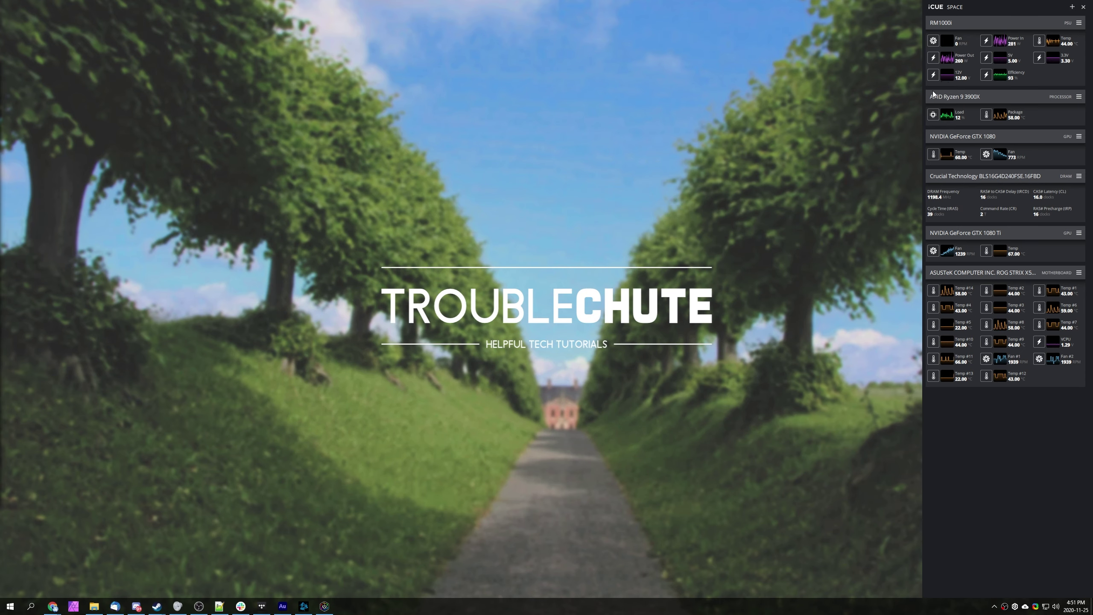
- Open the Windows display settings and make display 2 the main display
key("super")
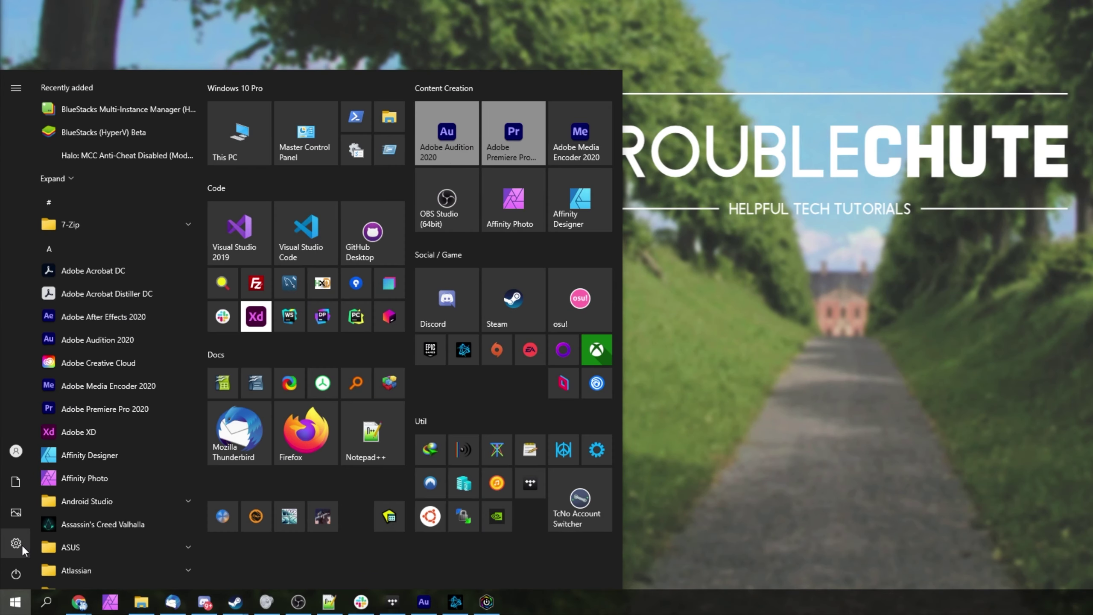
left_click(21, 547)
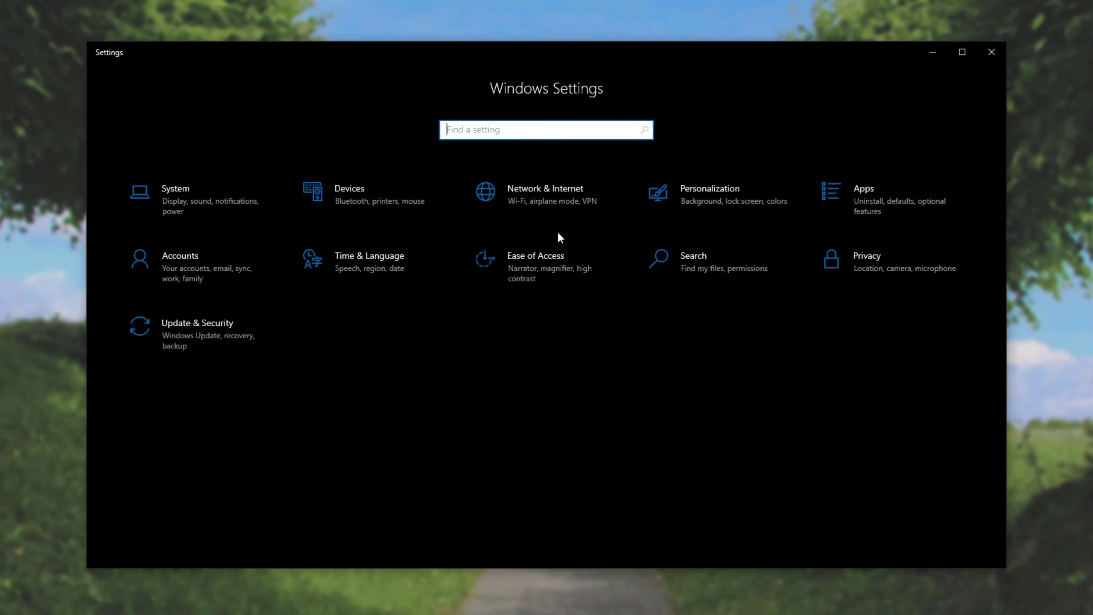
left_click(220, 199)
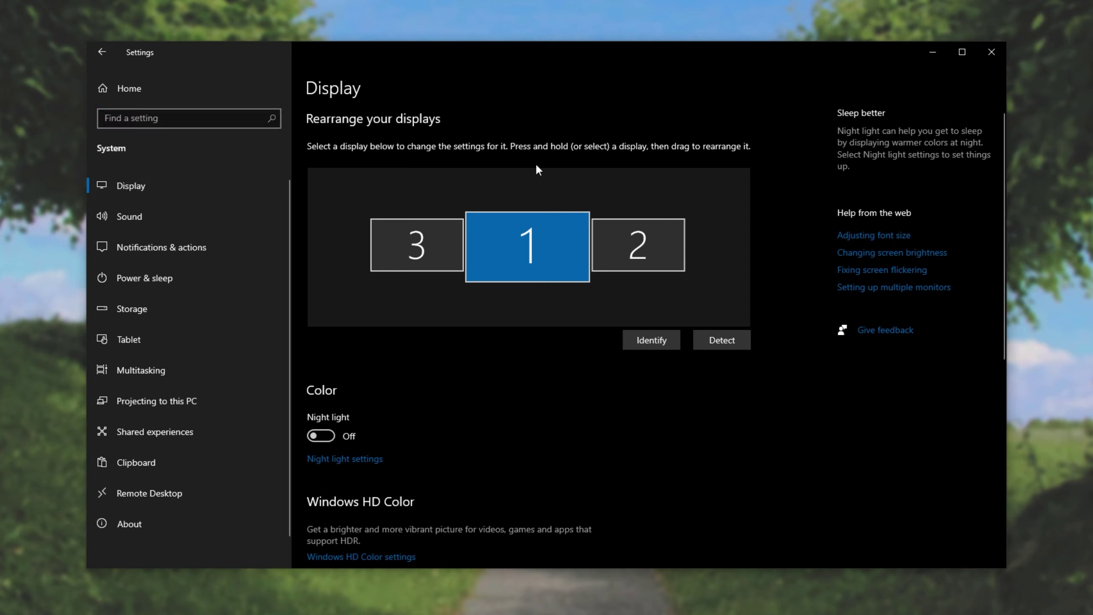
left_click(601, 257)
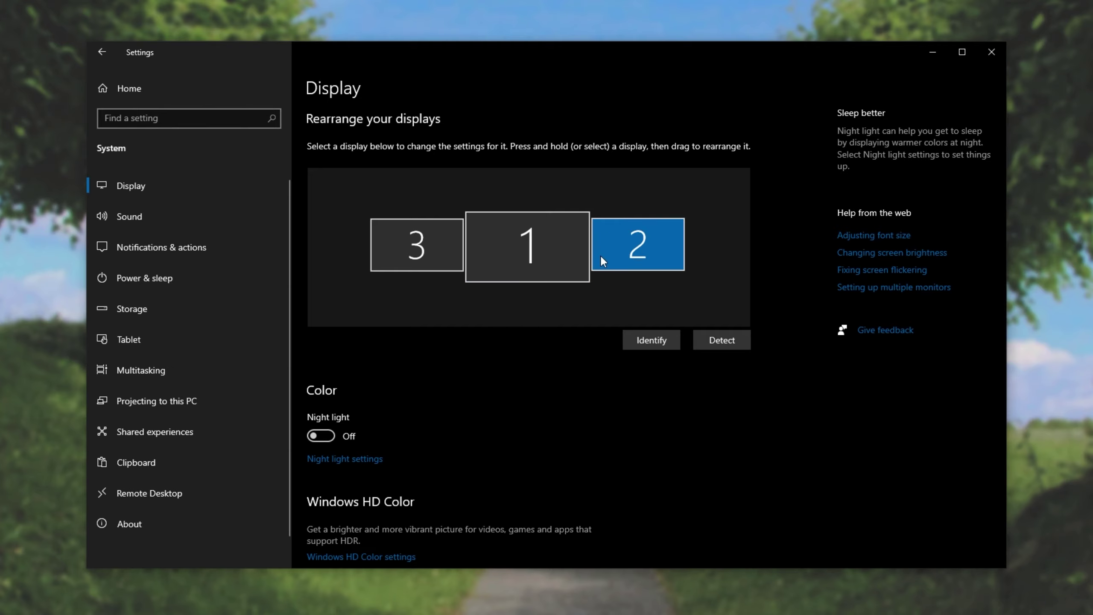
scroll(601, 258, "down", 8)
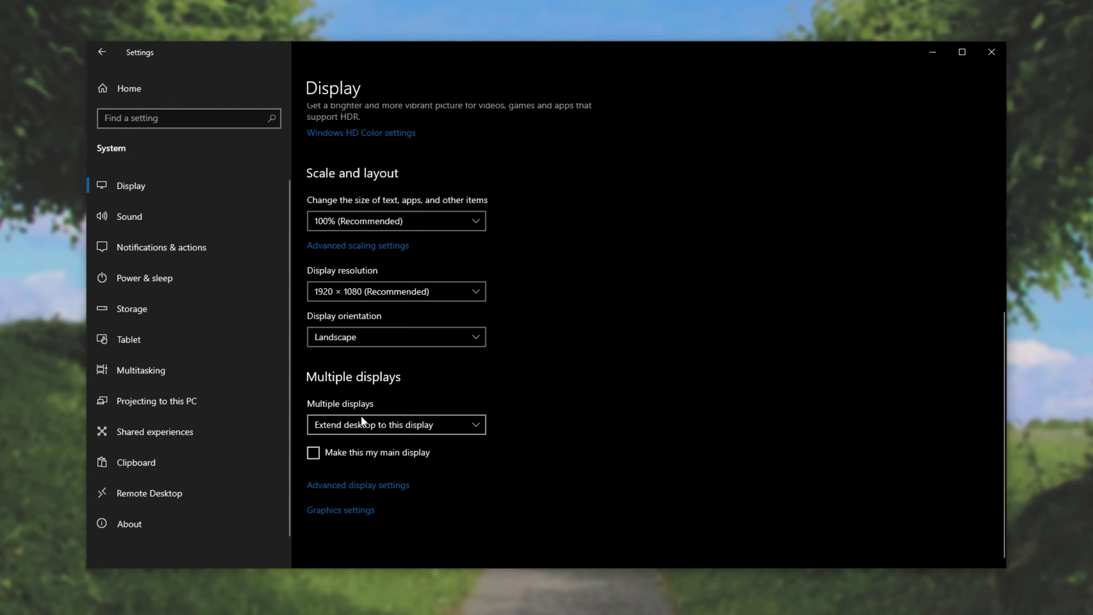
left_click(347, 451)
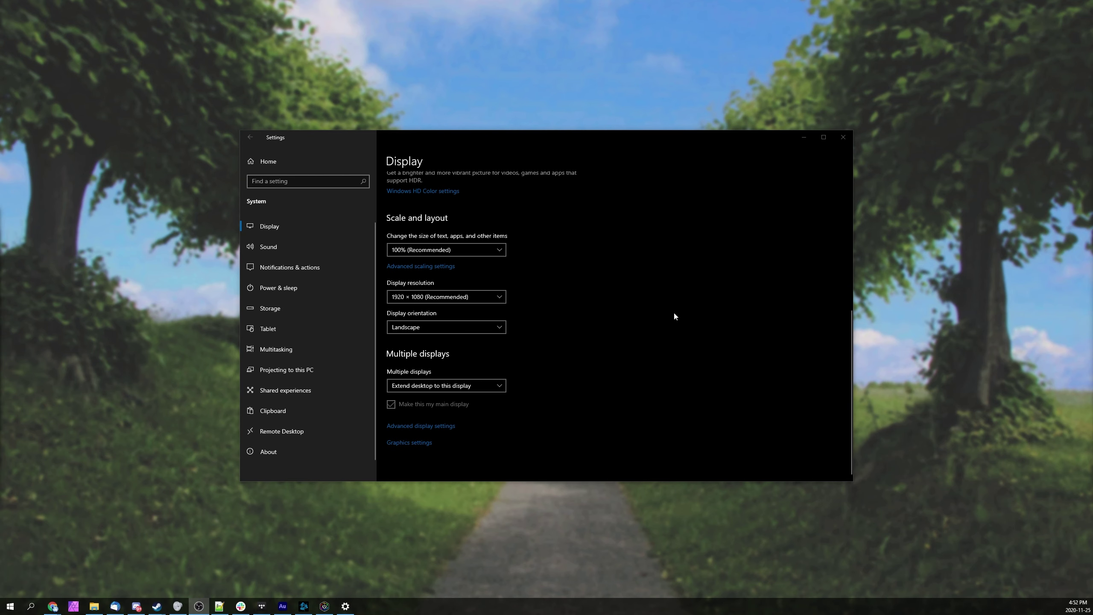
left_click_drag(979, 549, 1092, 612)
left_click_drag(439, 136, 407, 135)
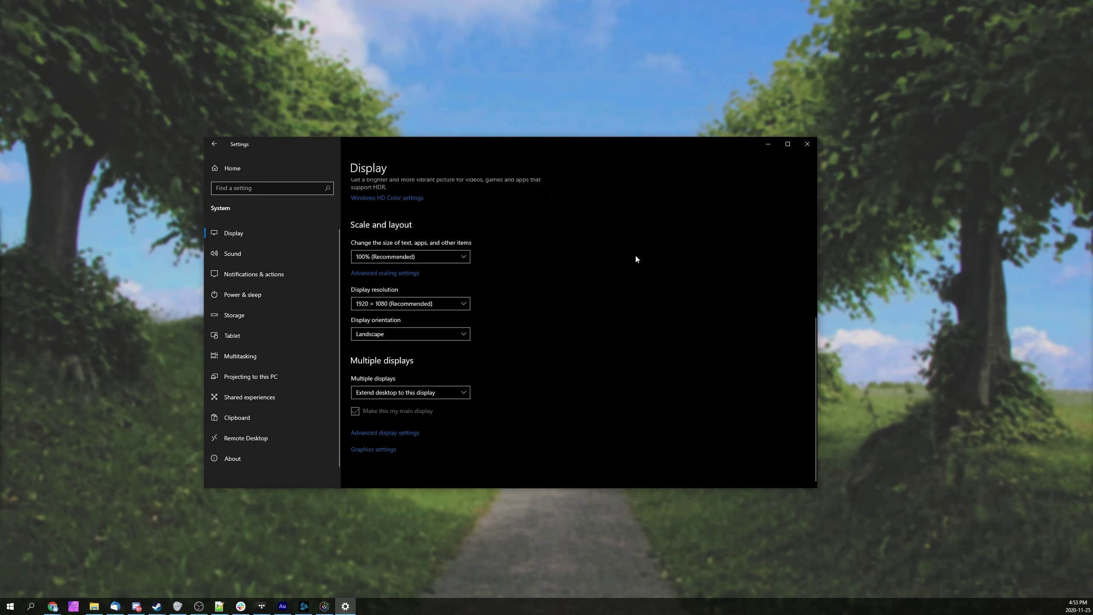
- Select display 1 in the display arrangement and make it the main display again
scroll(626, 265, "up", 5)
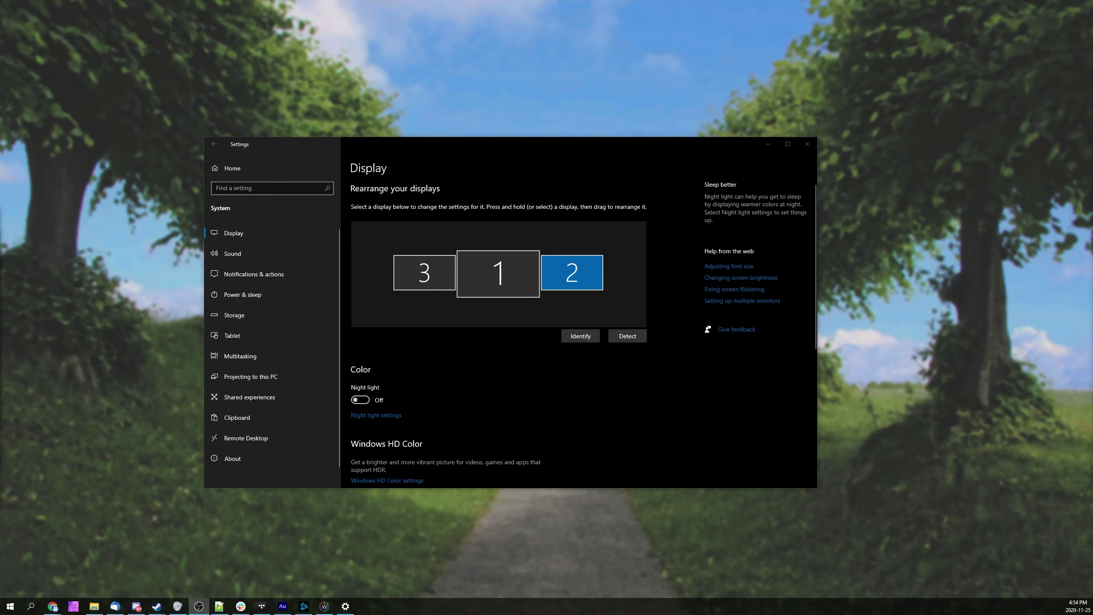
left_click(498, 274)
scroll(591, 340, "down", 5)
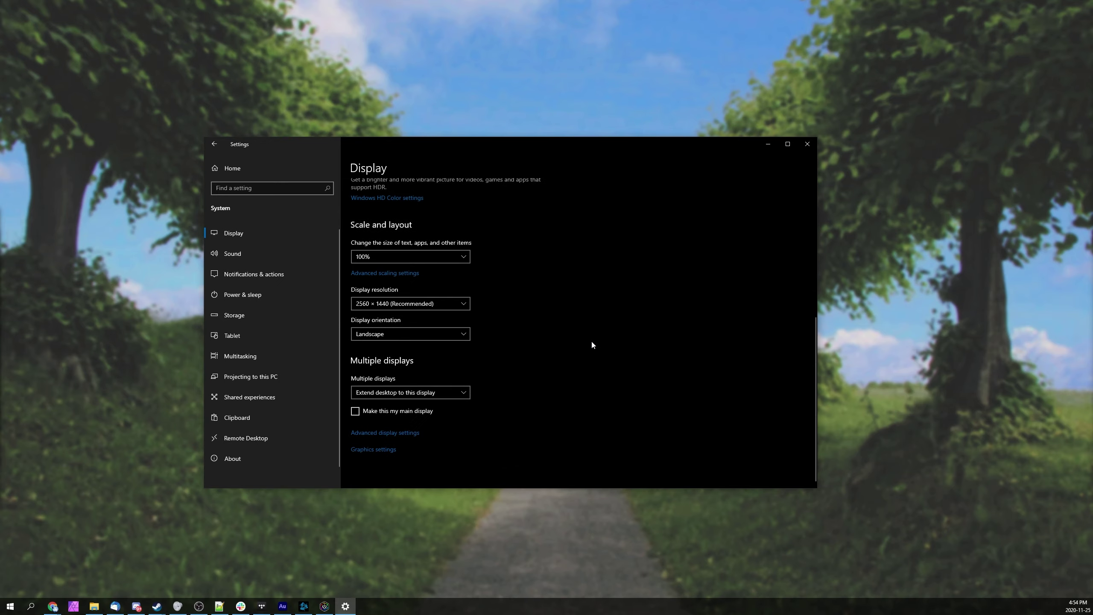
left_click(409, 412)
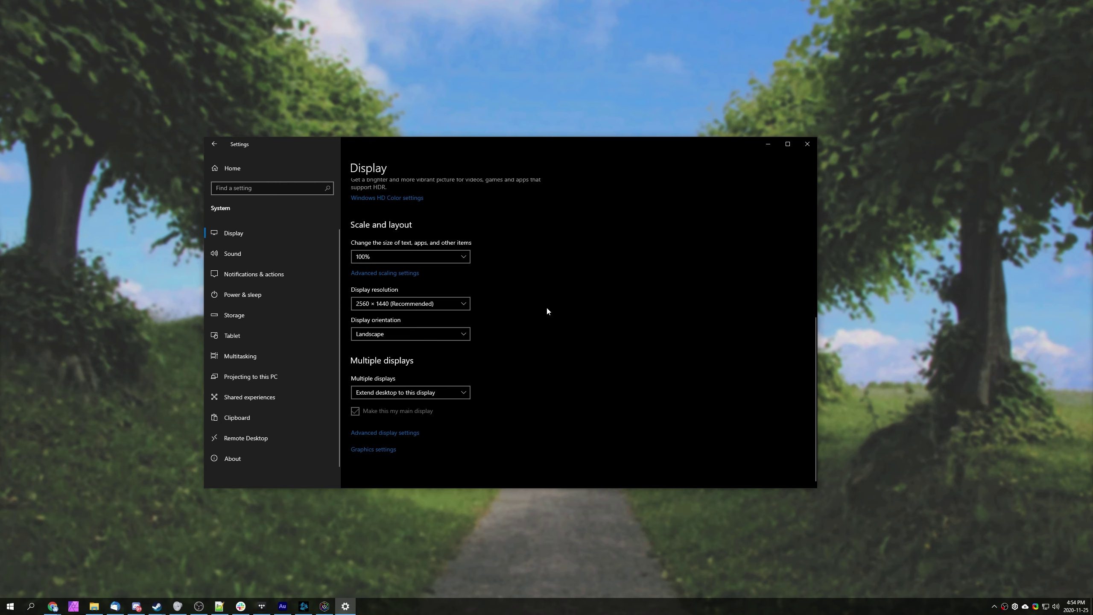
scroll(756, 346, "up", 6)
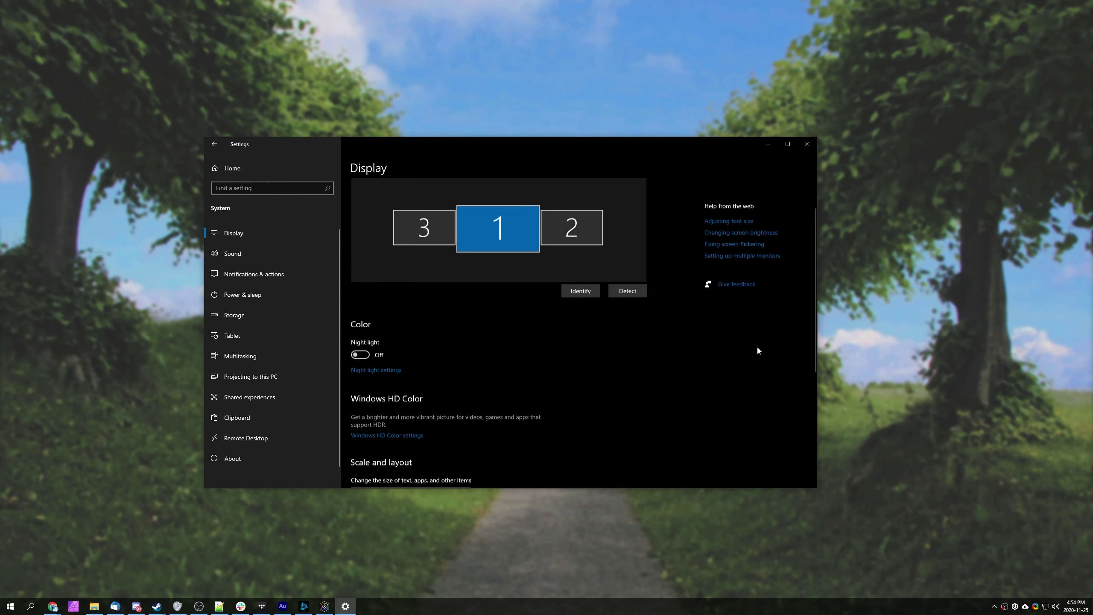
left_click_drag(725, 144, 763, 138)
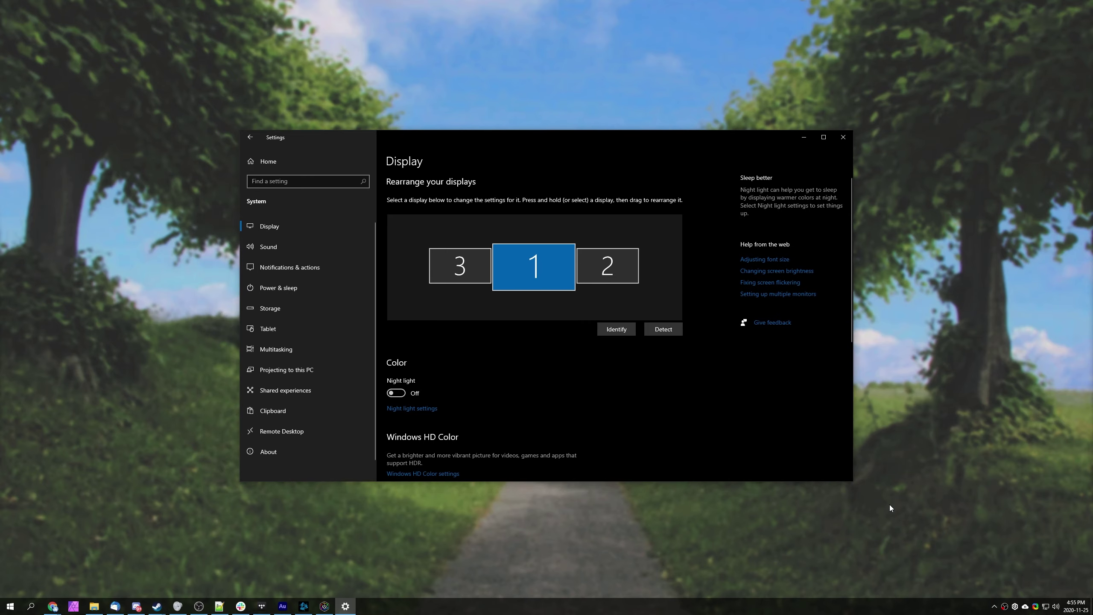
- Show the iCUE Space panel on display 1 again from the system tray
right_click(1015, 606)
left_click(1019, 555)
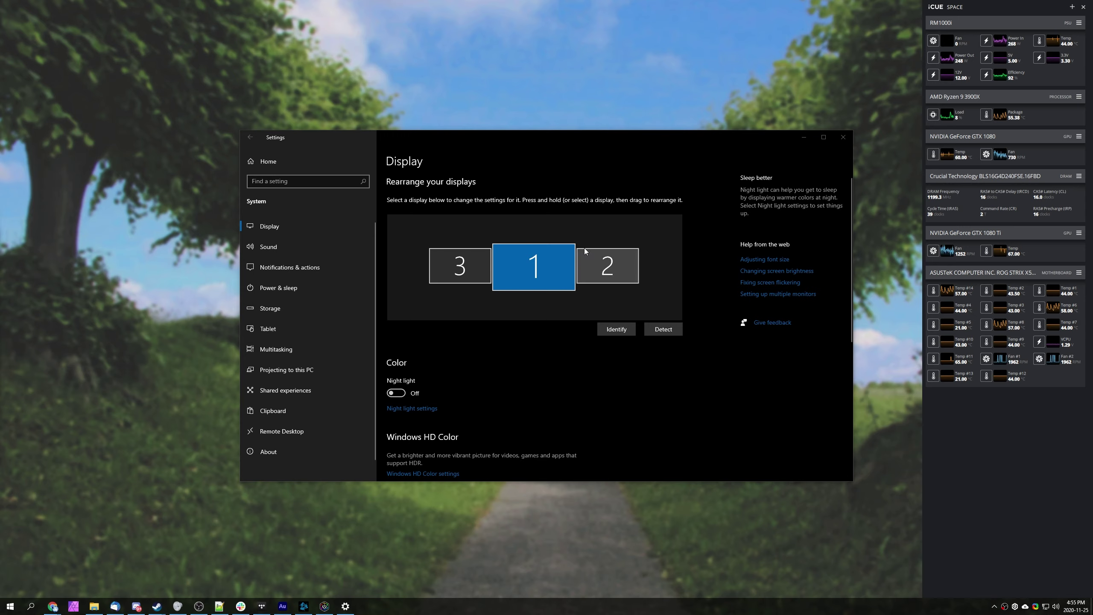
left_click_drag(87, 247, 45, 433)
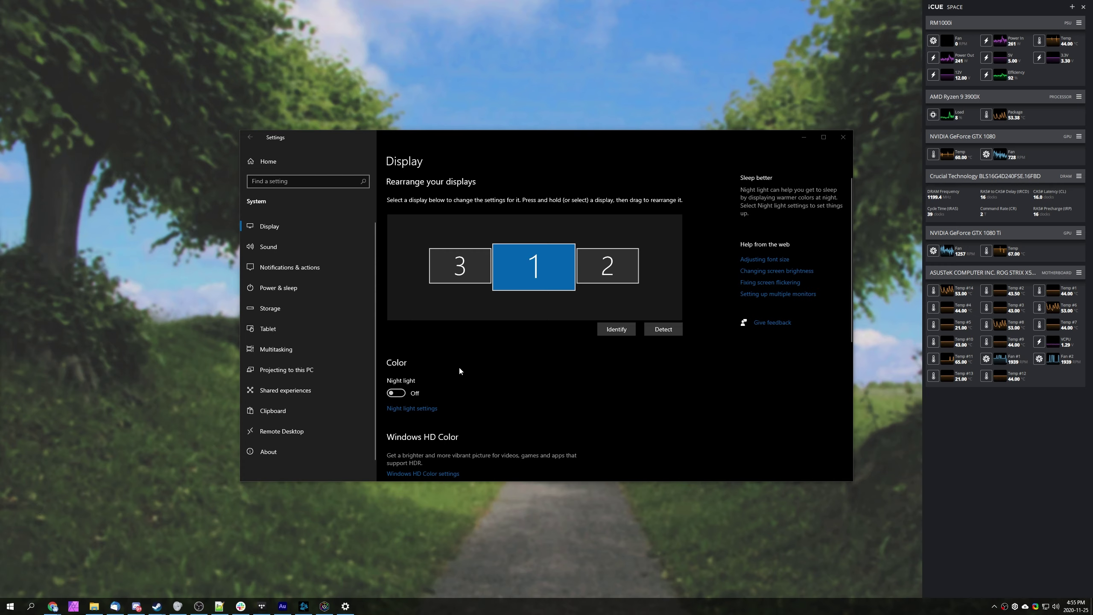
- Select display 2 and then display 1 in the arrangement, check display 1's main display option, and minimize the Settings window
left_click(614, 269)
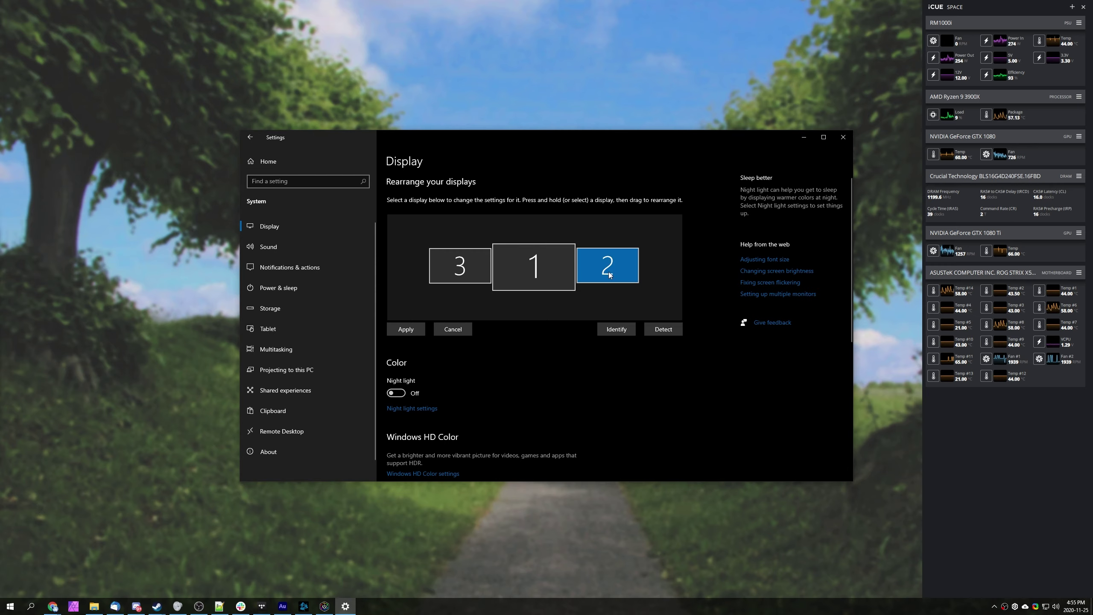
left_click(545, 271)
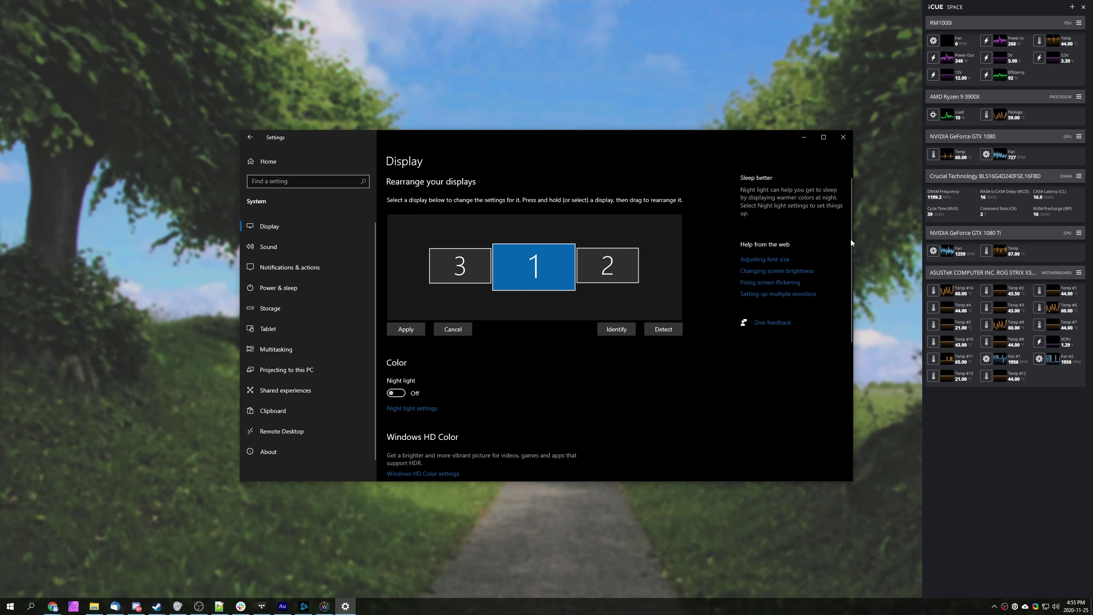
scroll(794, 254, "down", 5)
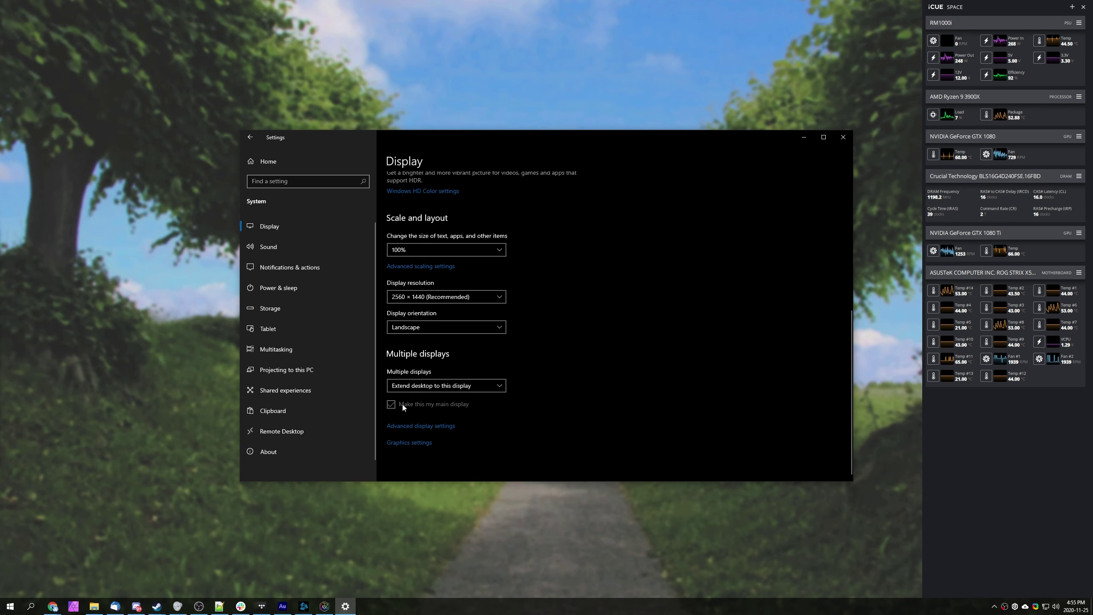
scroll(515, 382, "up", 5)
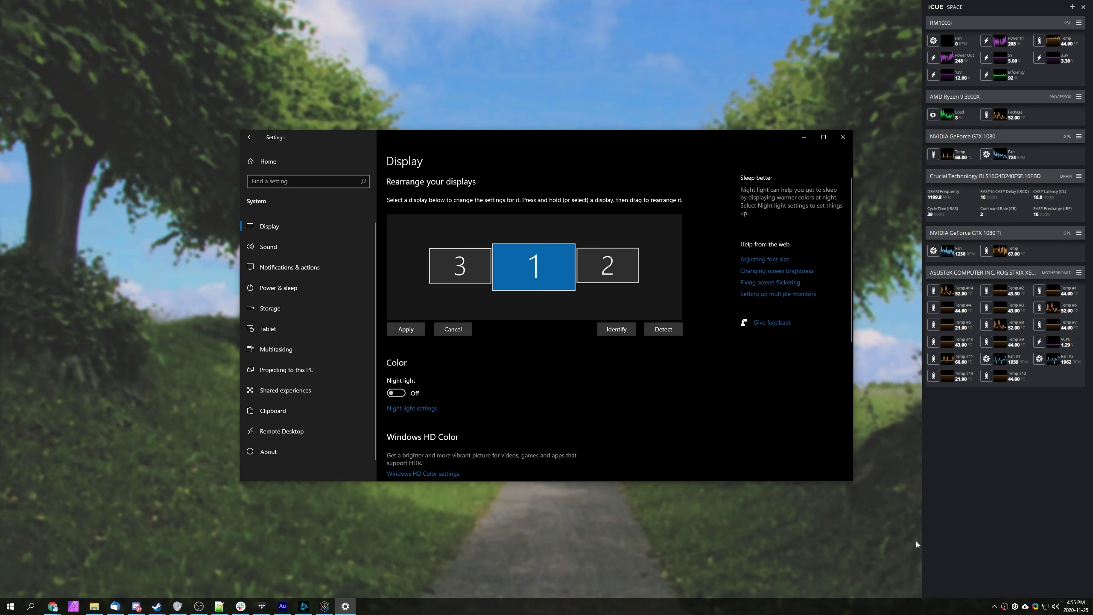
left_click(801, 138)
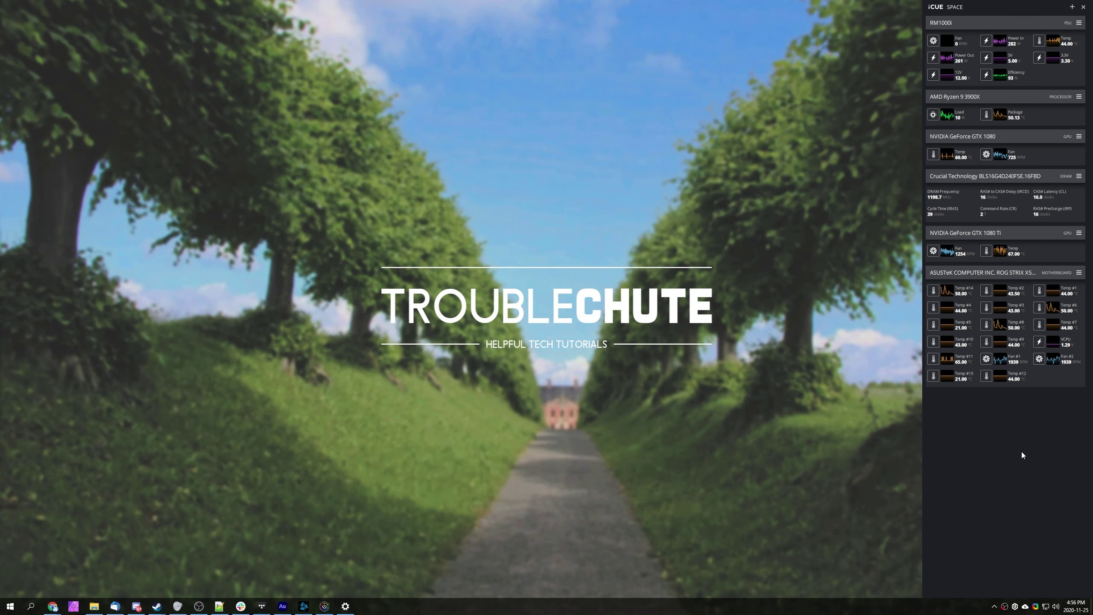
left_click_drag(867, 0, 1009, 558)
left_click_drag(717, 140, 1011, 529)
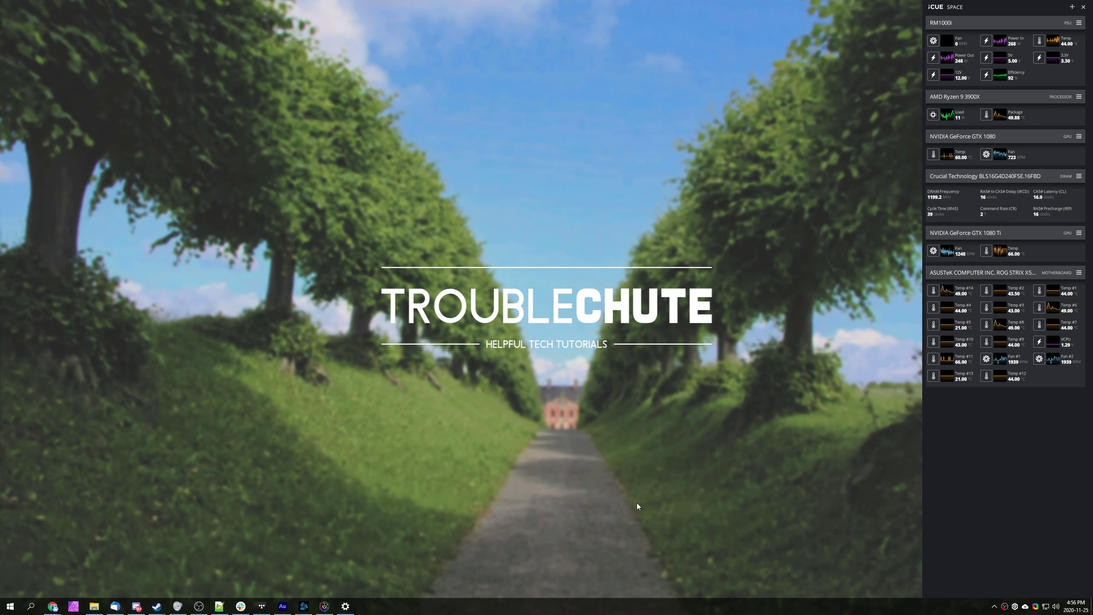